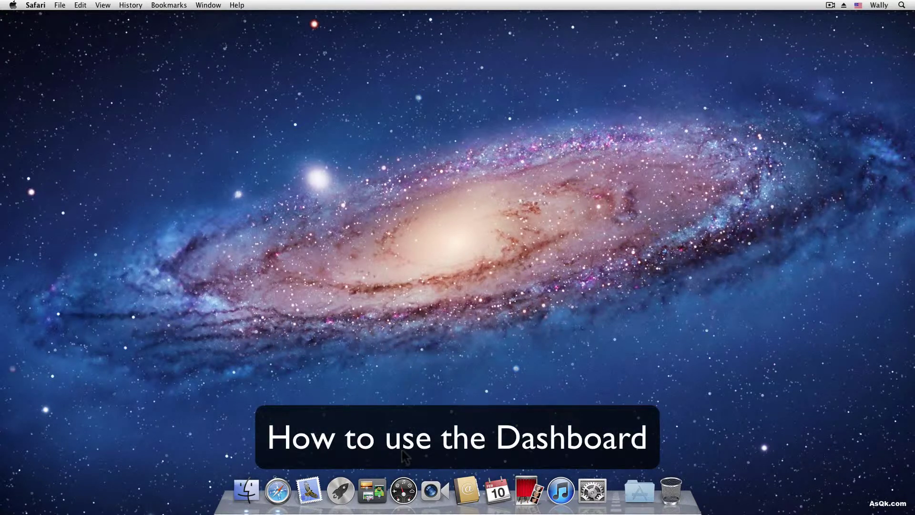
Open the Dashboard from the Dock and close it, then toggle it open and shut with F12
left_click(404, 490)
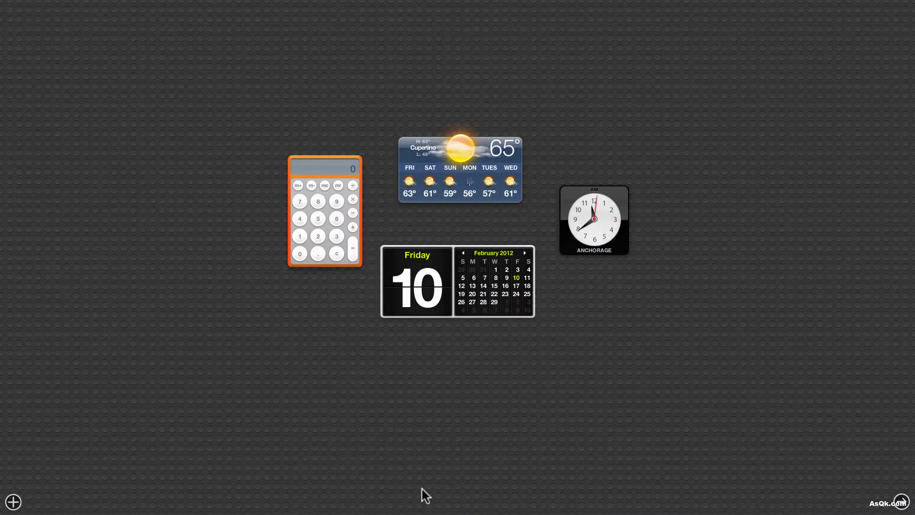
left_click(901, 503)
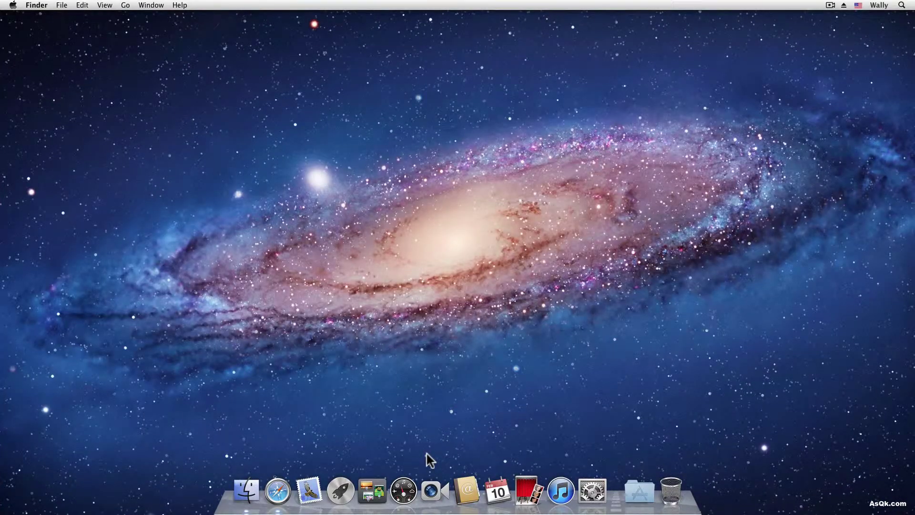
key("F12")
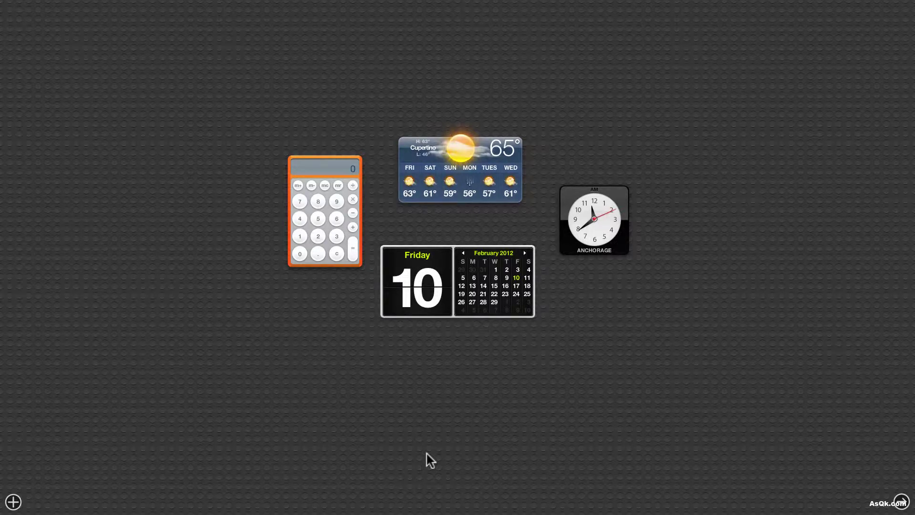
key("F12")
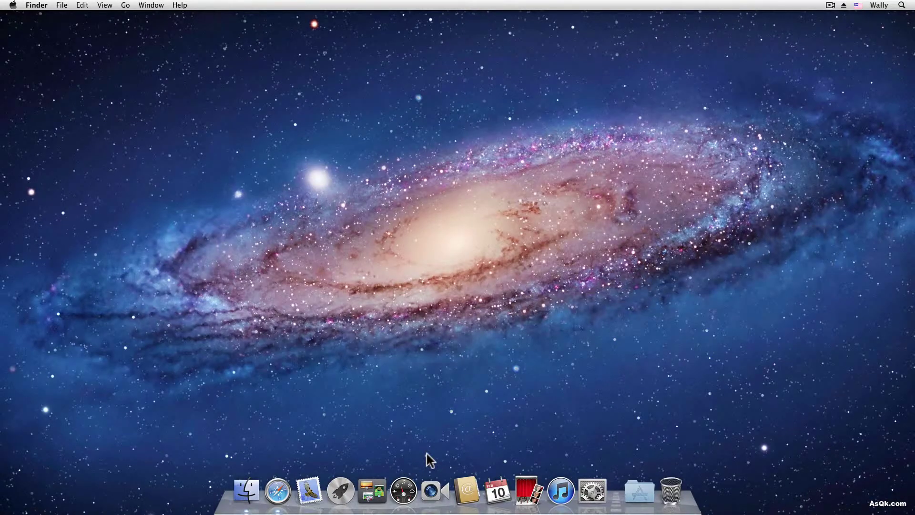
Reopen the Dashboard and drag the calendar, calculator, weather and Anchorage clock widgets to new positions
key("F12")
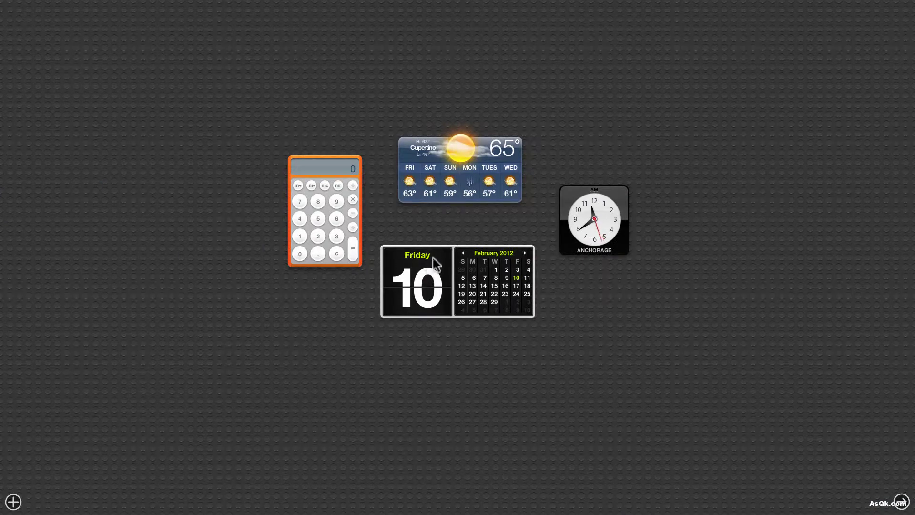
left_click_drag(431, 253, 427, 268)
left_click_drag(328, 177, 297, 196)
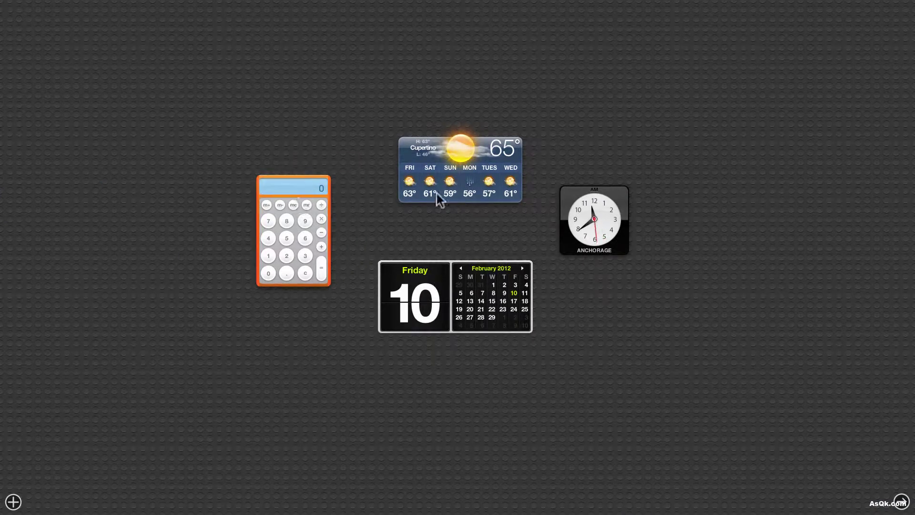
left_click_drag(436, 194, 423, 180)
left_click_drag(591, 209, 591, 214)
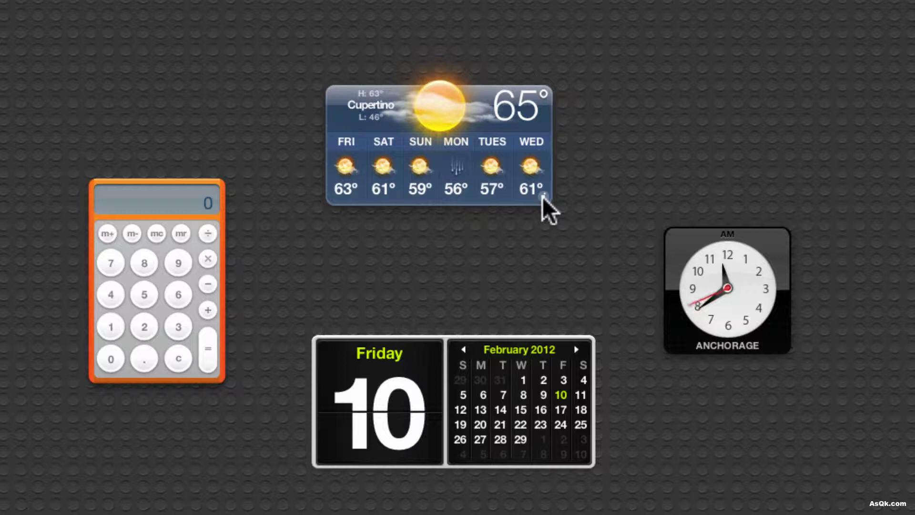
left_click(542, 196)
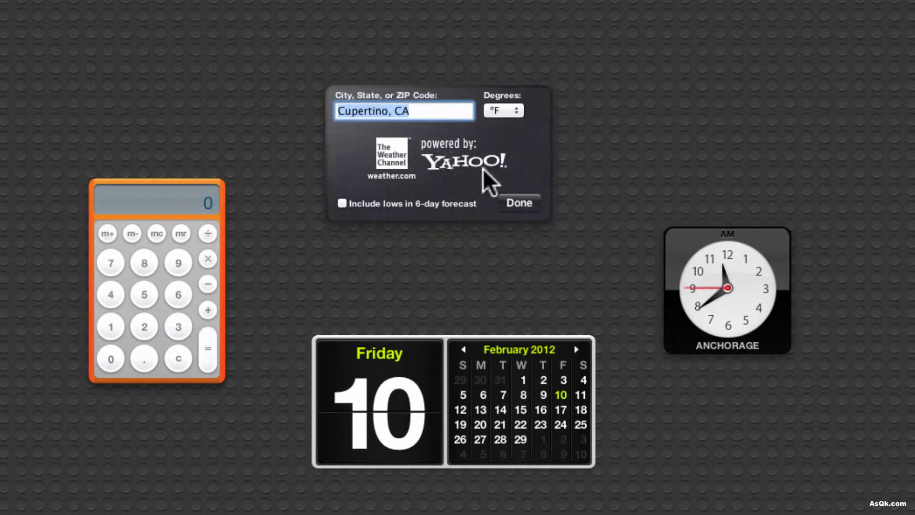
left_click(519, 202)
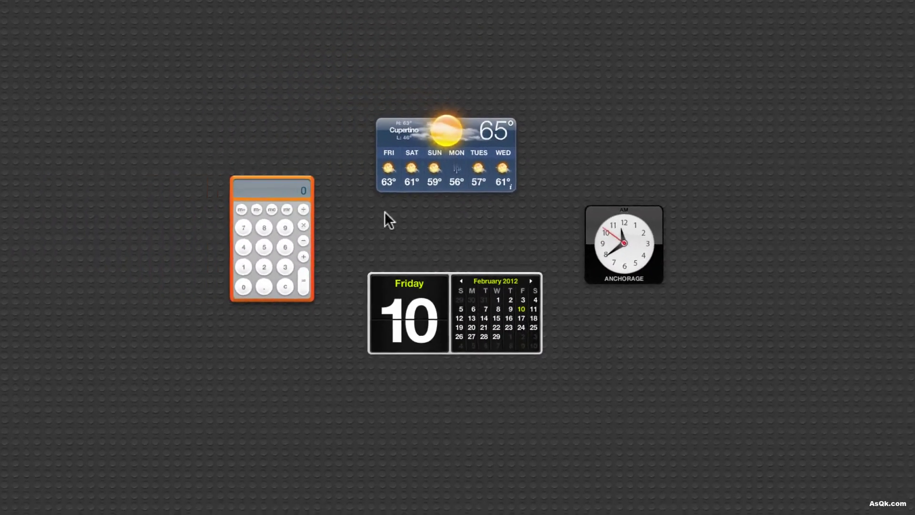
Open the widget bar and add the Address Book Search, Dictionary and Stocks widgets
left_click(14, 501)
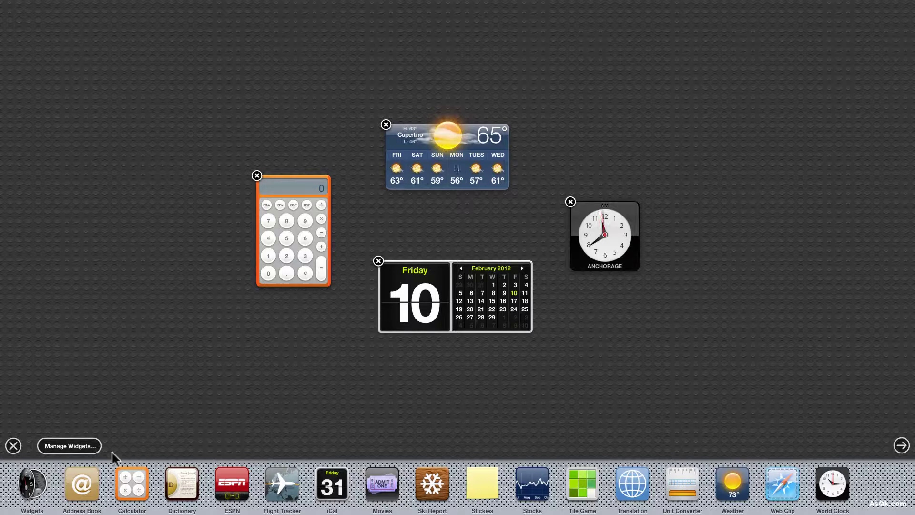
left_click(84, 476)
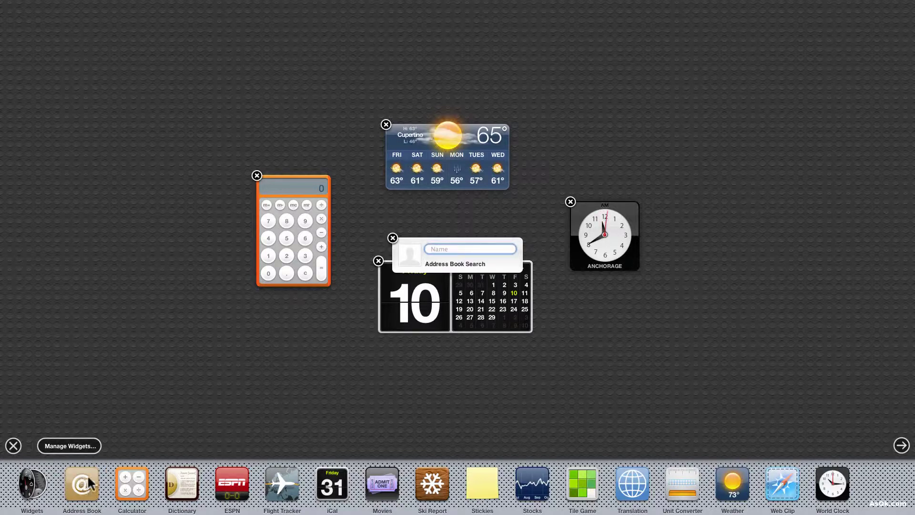
left_click(188, 478)
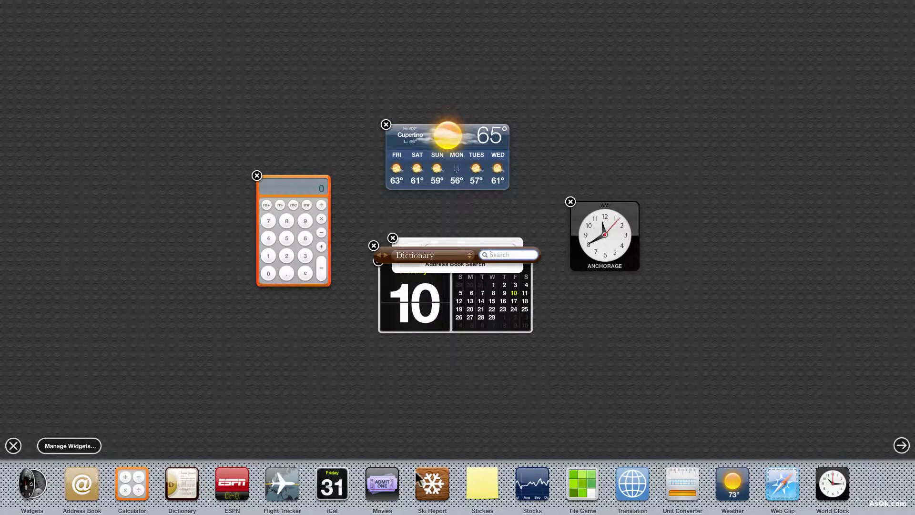
left_click(534, 485)
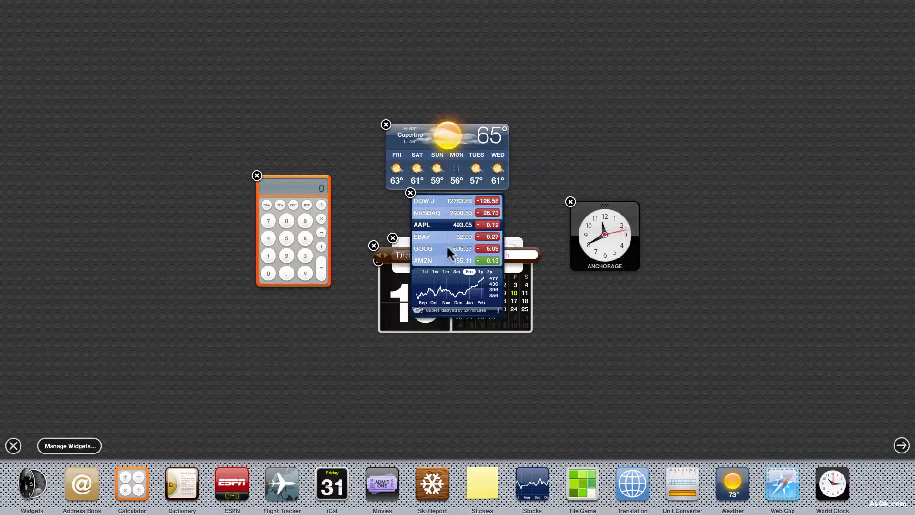
Spread the Stocks, Dictionary and Address Book widgets off the calendar and add a Stickies note at lower right
left_click_drag(447, 244, 606, 106)
left_click_drag(447, 248, 432, 98)
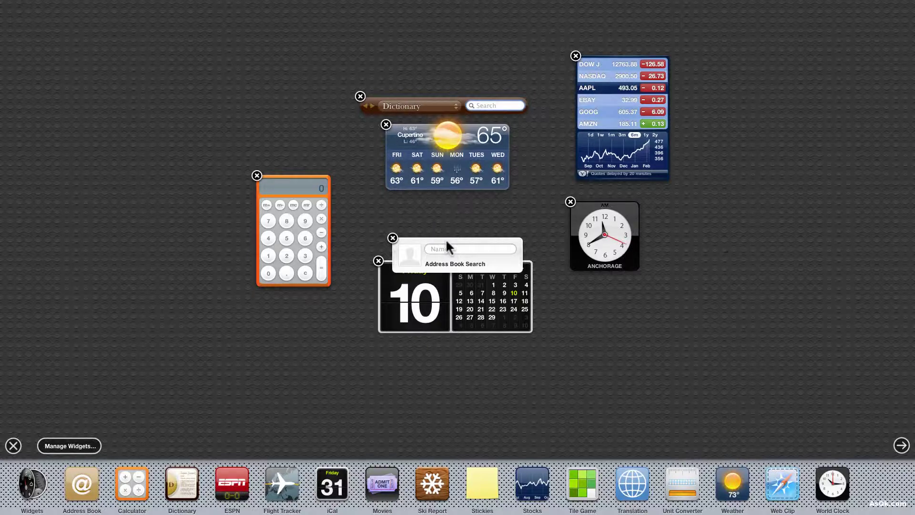
left_click_drag(445, 238, 237, 100)
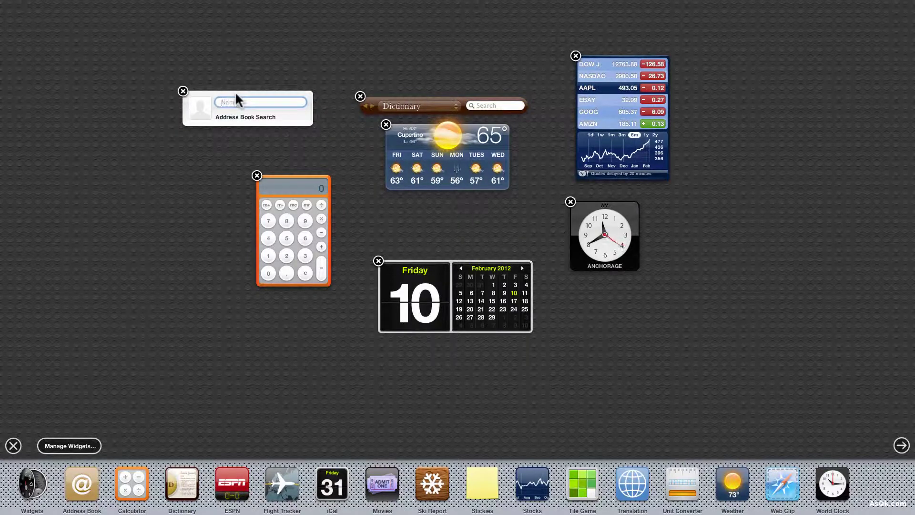
left_click(482, 484)
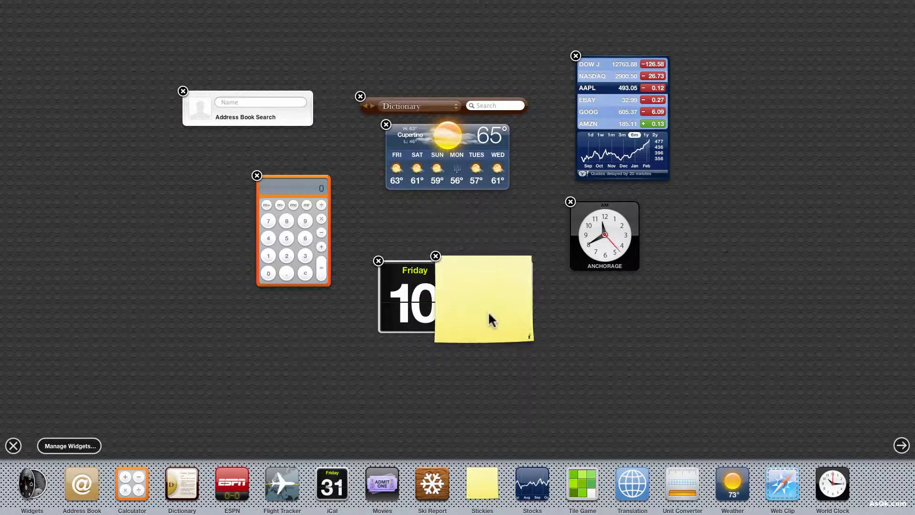
left_click_drag(488, 311, 624, 379)
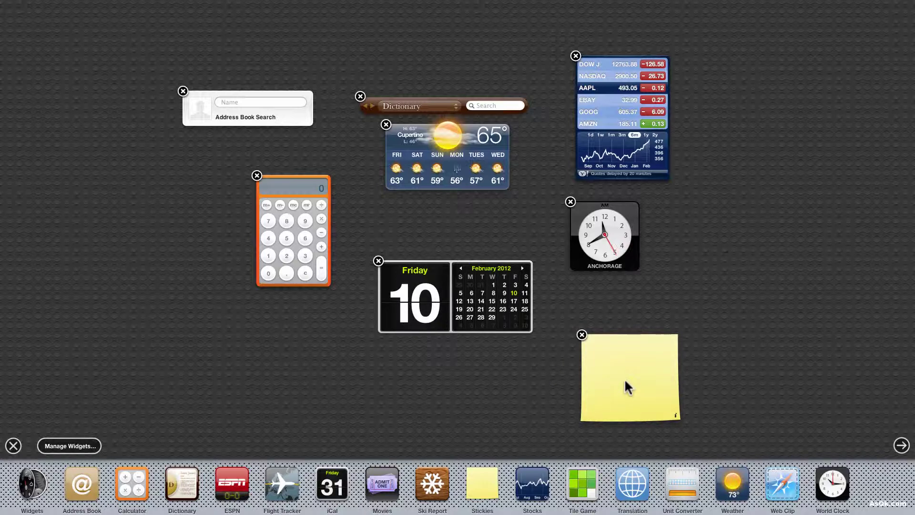
Remove the sticky note, Stocks, Dictionary and Address Book Search widgets from the Dashboard
left_click(581, 334)
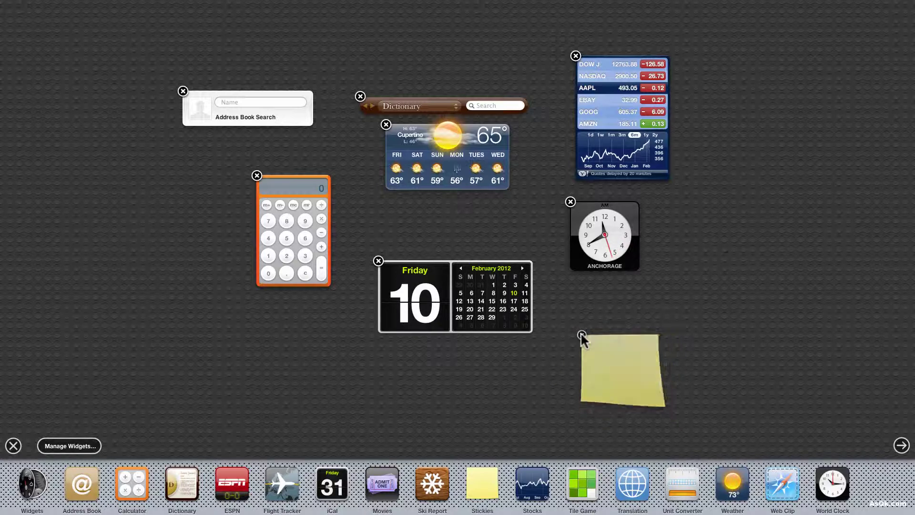
left_click(575, 56)
left_click(360, 96)
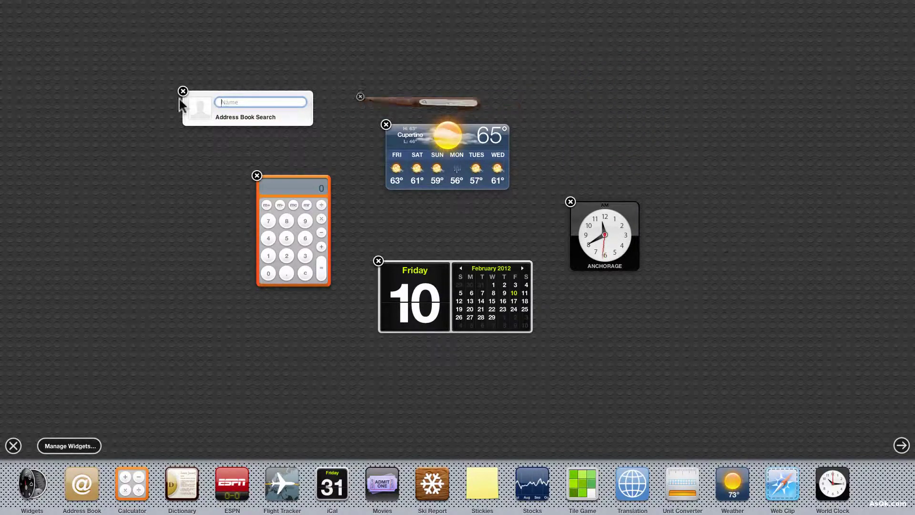
left_click(183, 91)
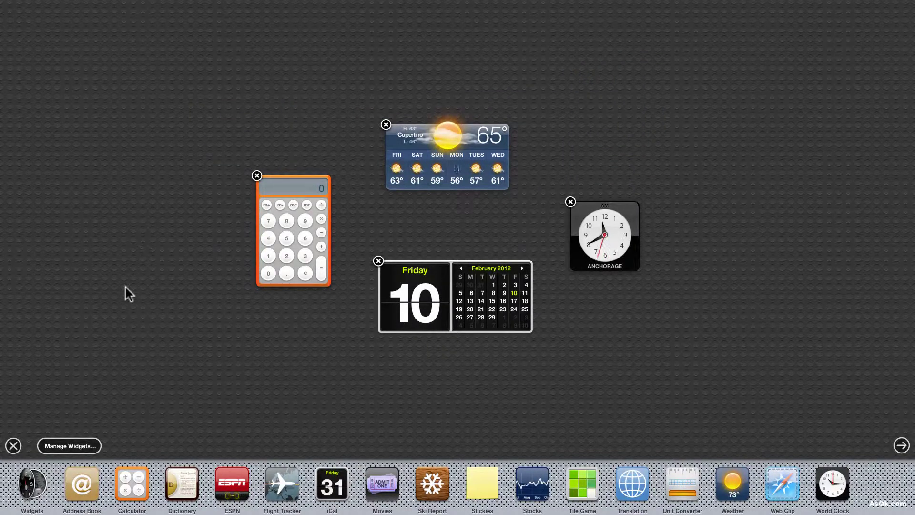
In the installed-widgets list, disable the iCal, Stickies and Stocks widgets, then close the list
left_click(76, 446)
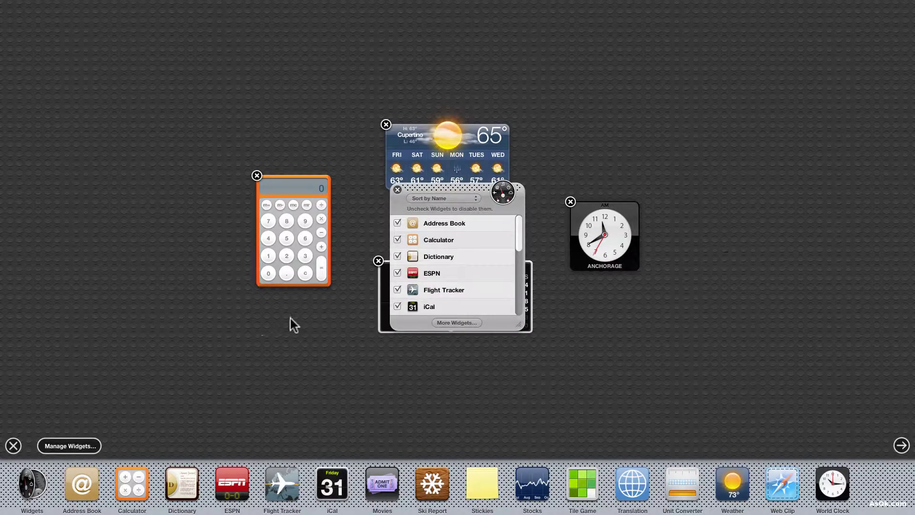
left_click_drag(456, 186, 525, 169)
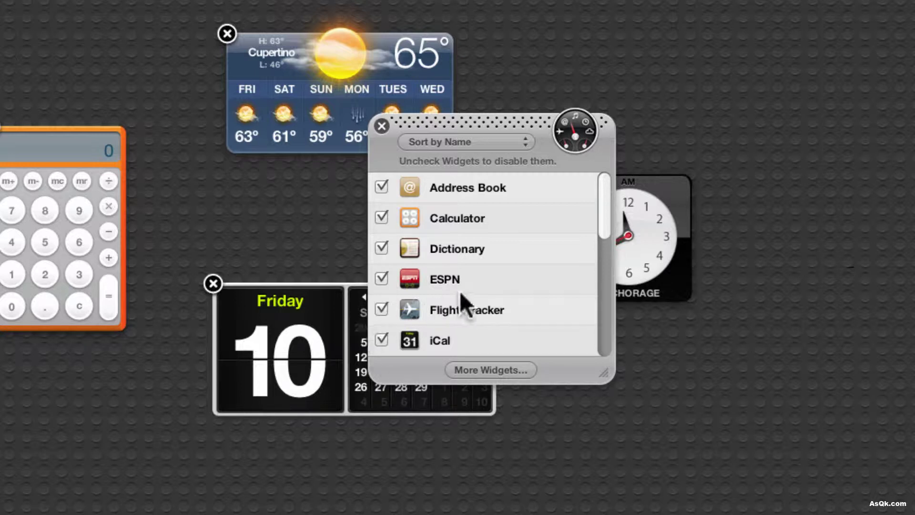
scroll(465, 290, "down", 1)
left_click(381, 328)
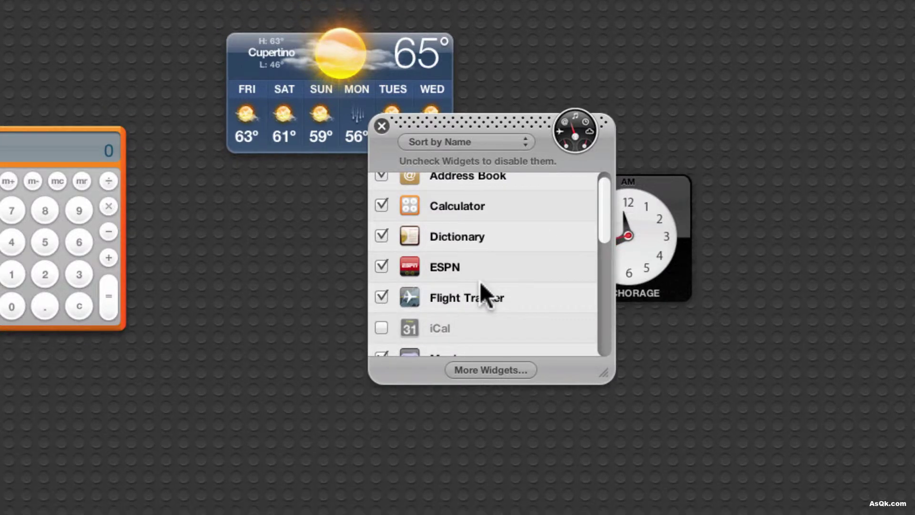
scroll(480, 283, "down", 4)
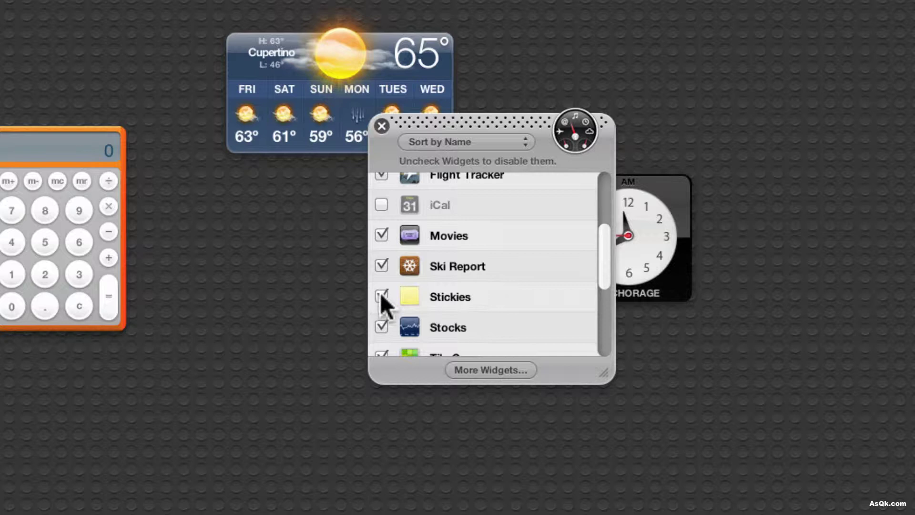
left_click(381, 296)
left_click(381, 327)
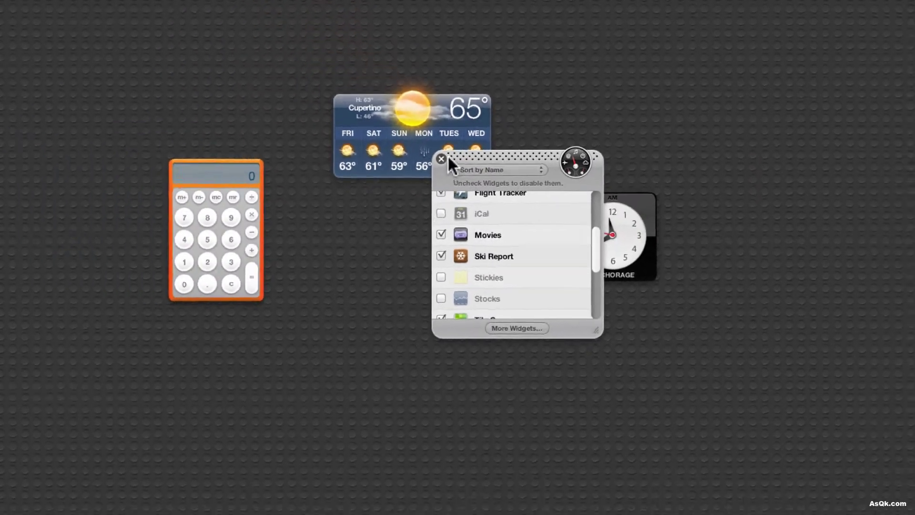
left_click(442, 160)
Reopen the widget list, scroll to its end, and go to Apple's More Widgets download page
left_click(13, 500)
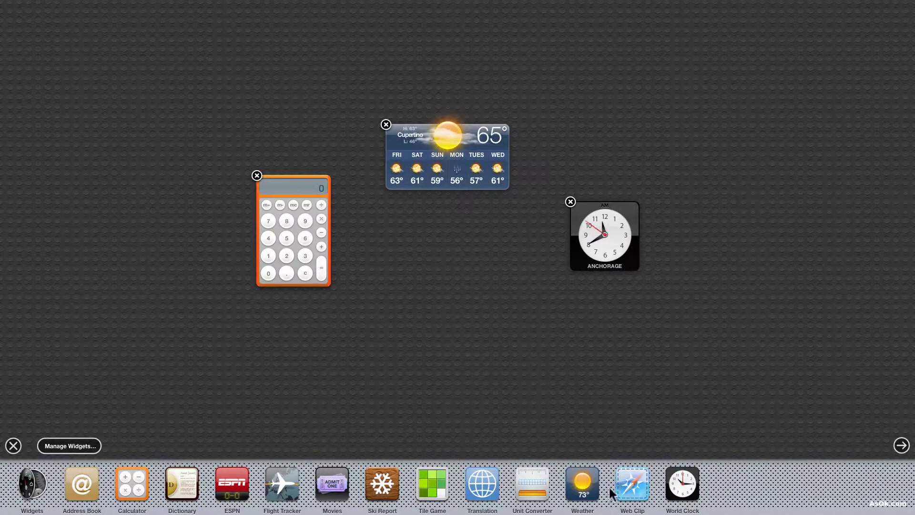
left_click(76, 444)
scroll(444, 257, "down", 4)
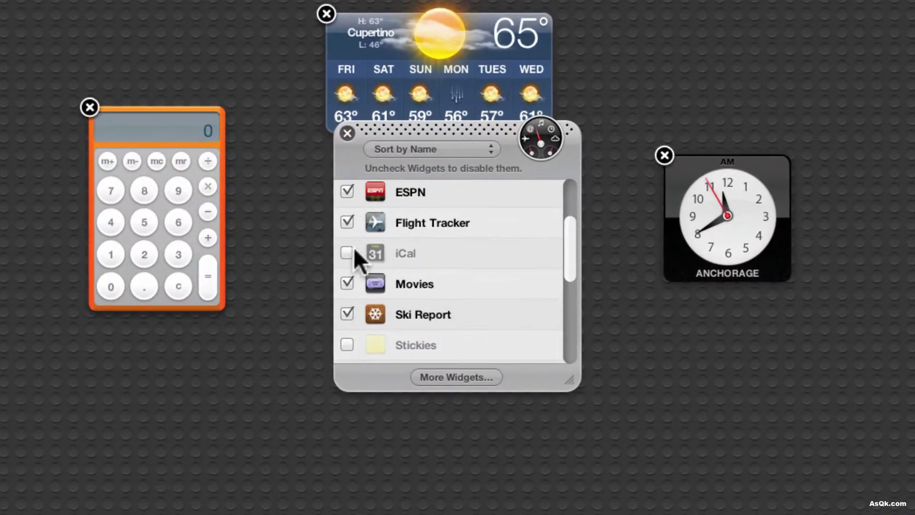
scroll(348, 267, "down", 2)
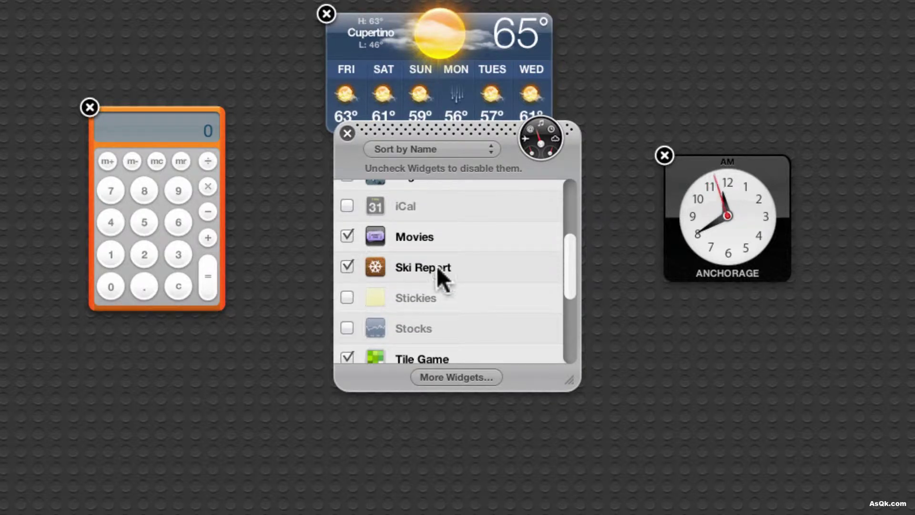
scroll(453, 261, "down", 5)
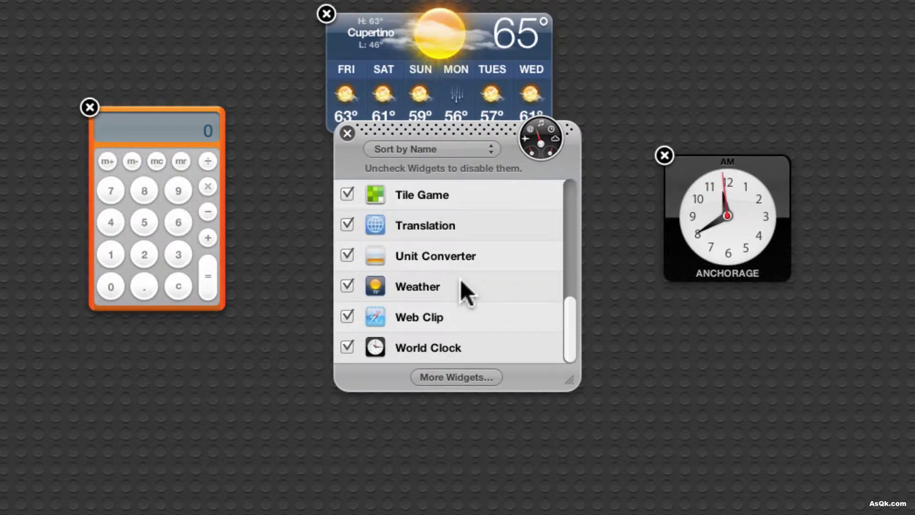
left_click(444, 376)
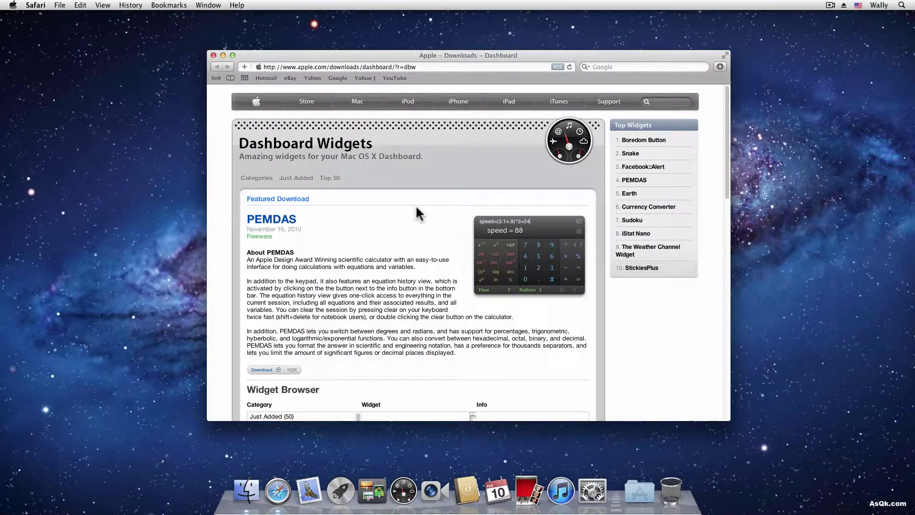
scroll(416, 208, "down", 5)
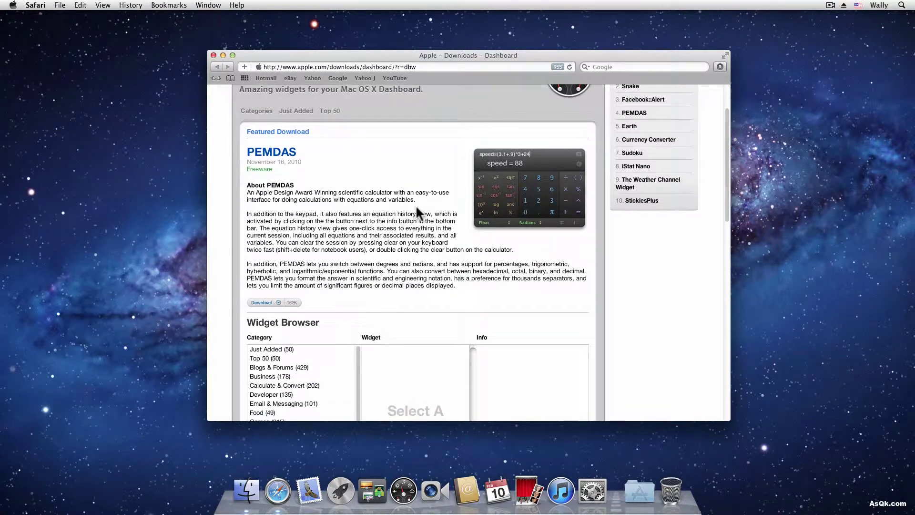
scroll(416, 210, "down", 3)
scroll(627, 224, "down", 5)
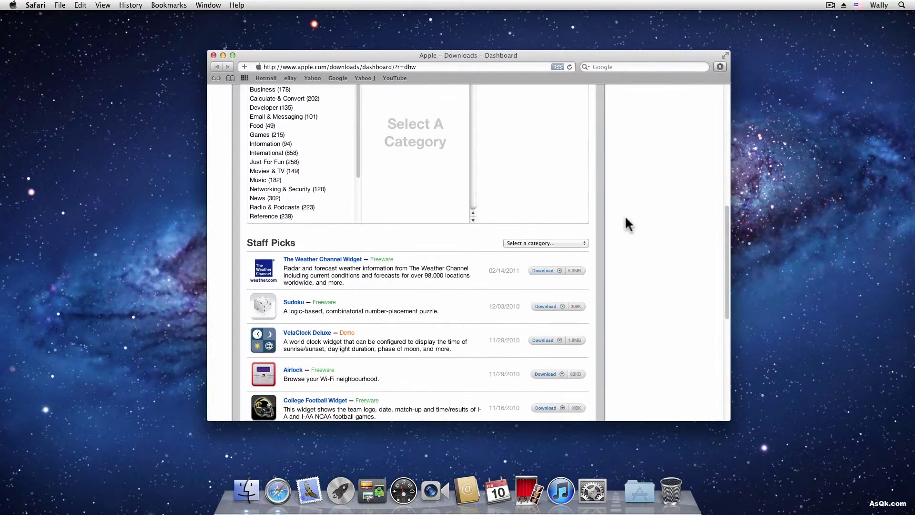
scroll(627, 224, "down", 4)
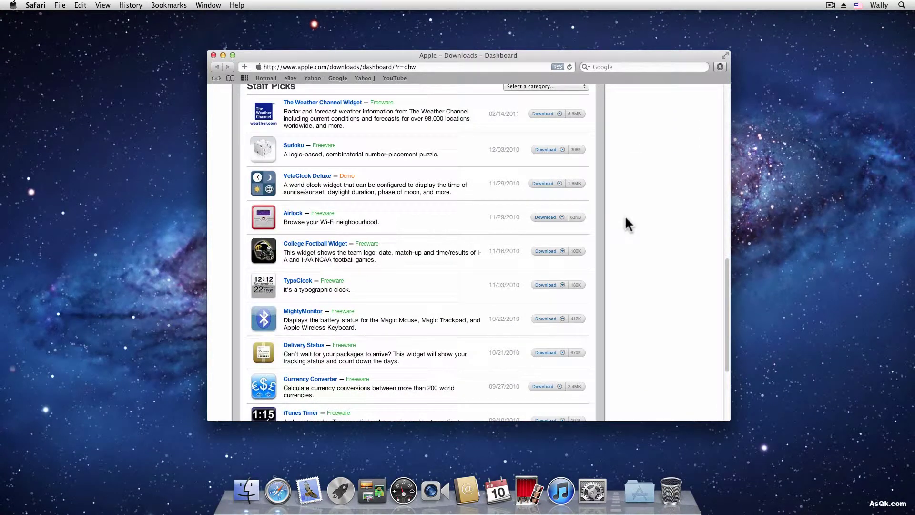
scroll(626, 224, "down", 5)
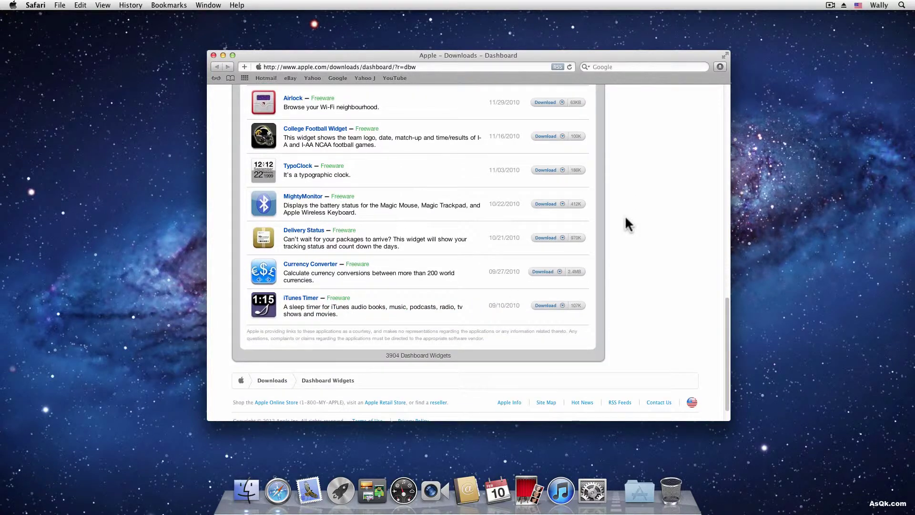
scroll(627, 225, "up", 4)
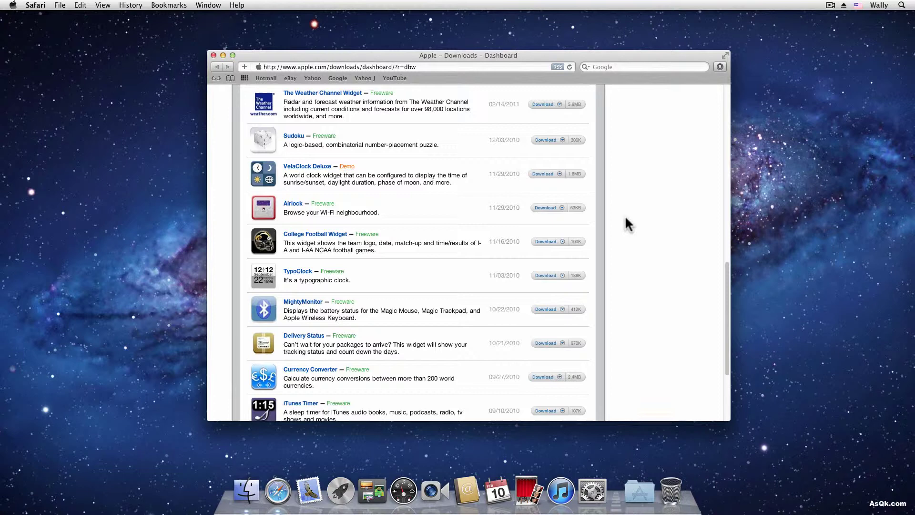
Bring up the Dashboard over Safari and close the widget manager
key("F12")
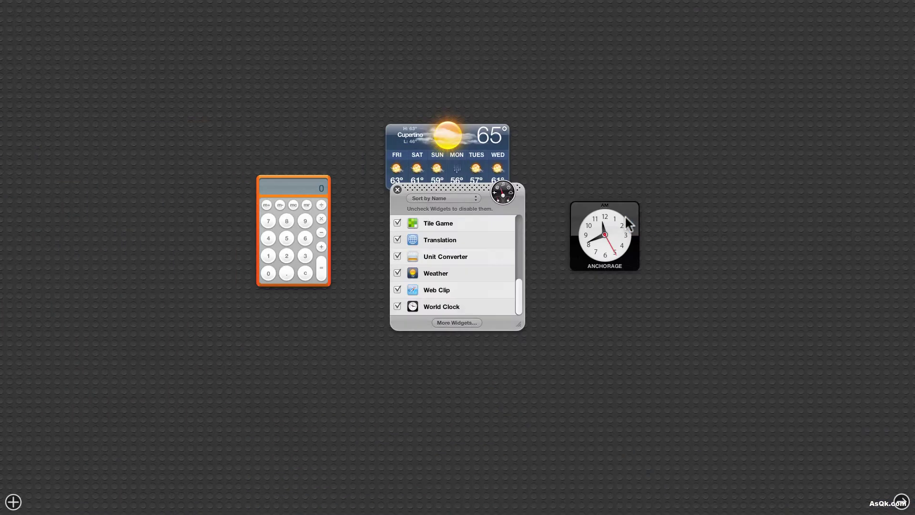
left_click_drag(446, 186, 367, 228)
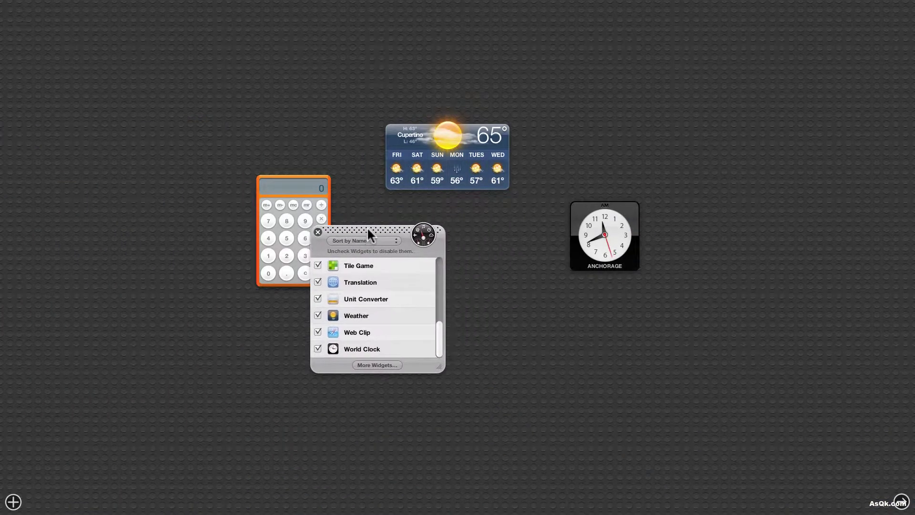
left_click(318, 232)
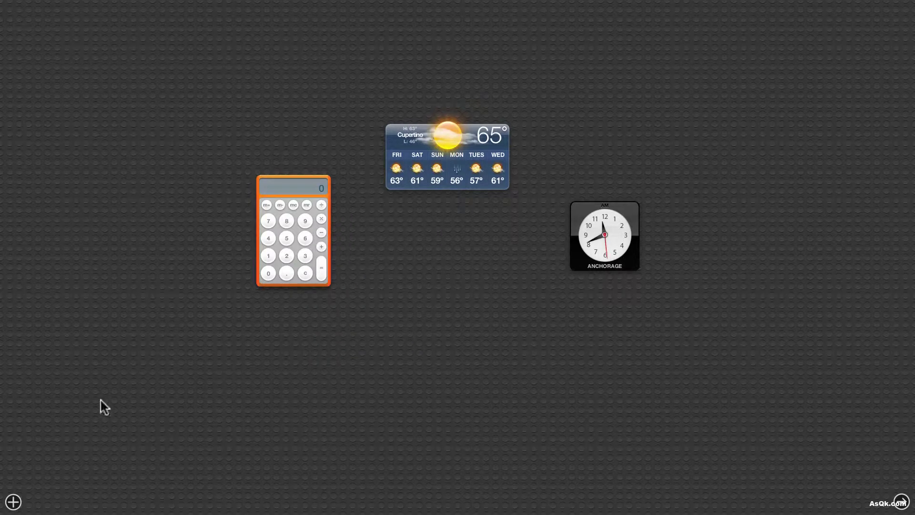
Add a Web Clip widget from the widget bar, then remove it again
left_click(14, 502)
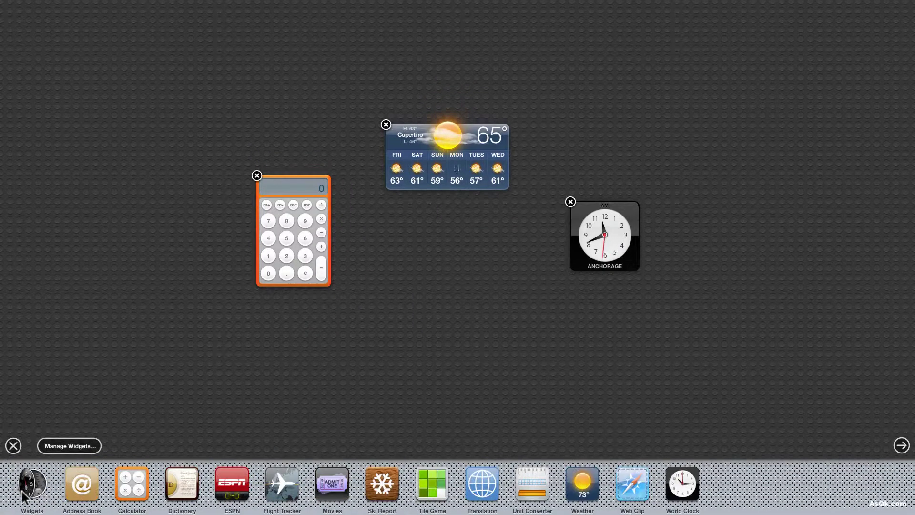
left_click(632, 483)
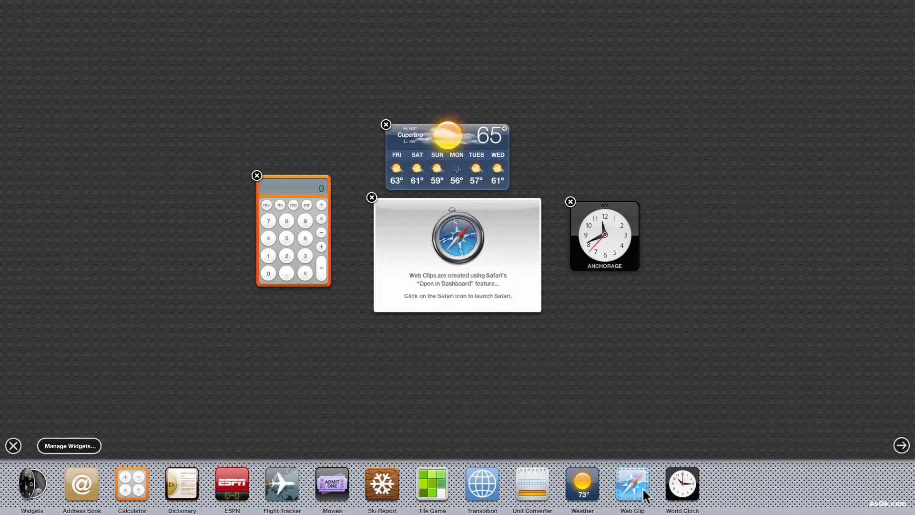
left_click_drag(475, 254, 472, 270)
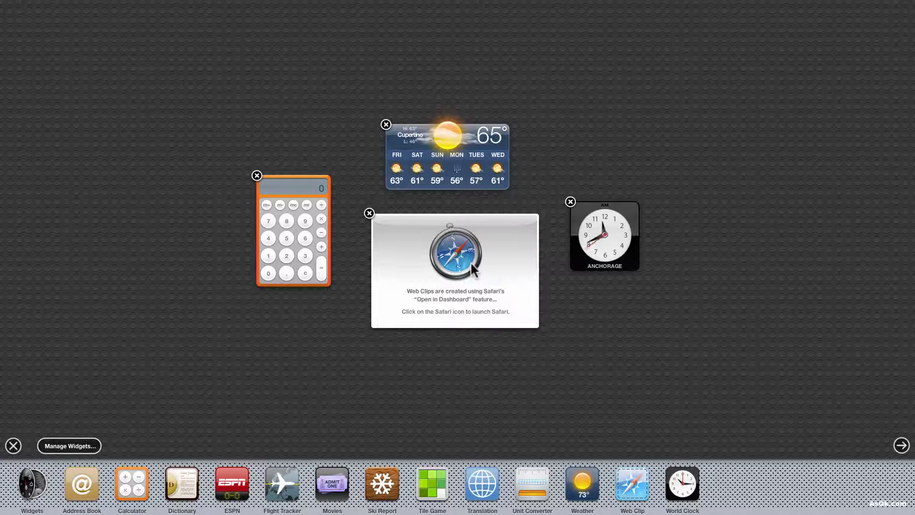
left_click(369, 213)
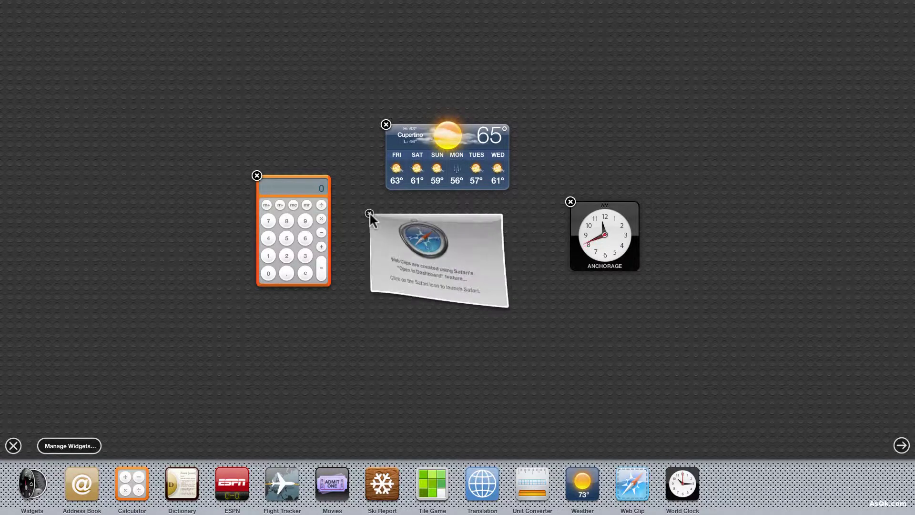
In Safari, load Yahoo and mark its top story's photos down to the thumbnails as a Dashboard clip
left_click(902, 447)
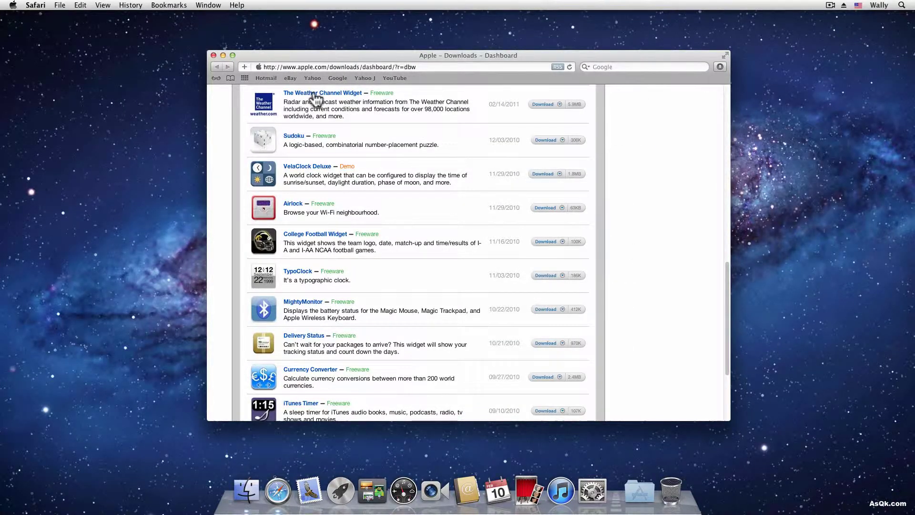
left_click(311, 78)
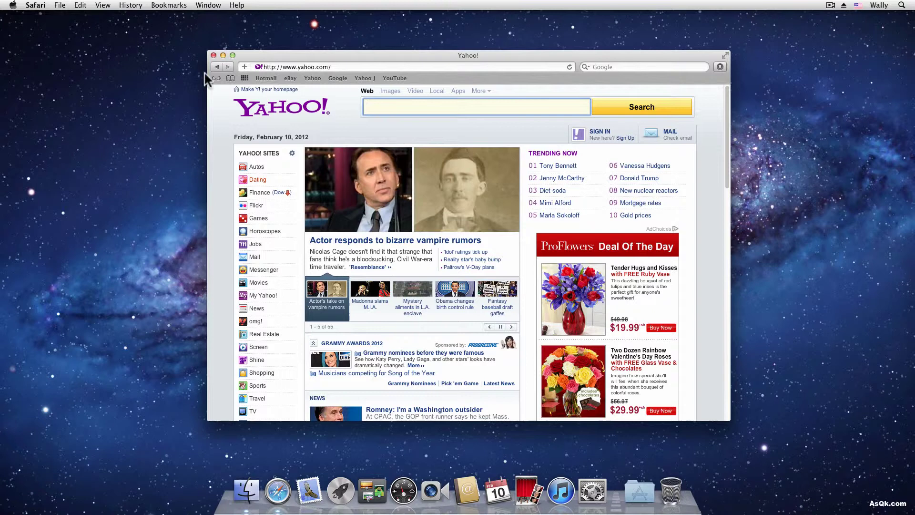
left_click(60, 5)
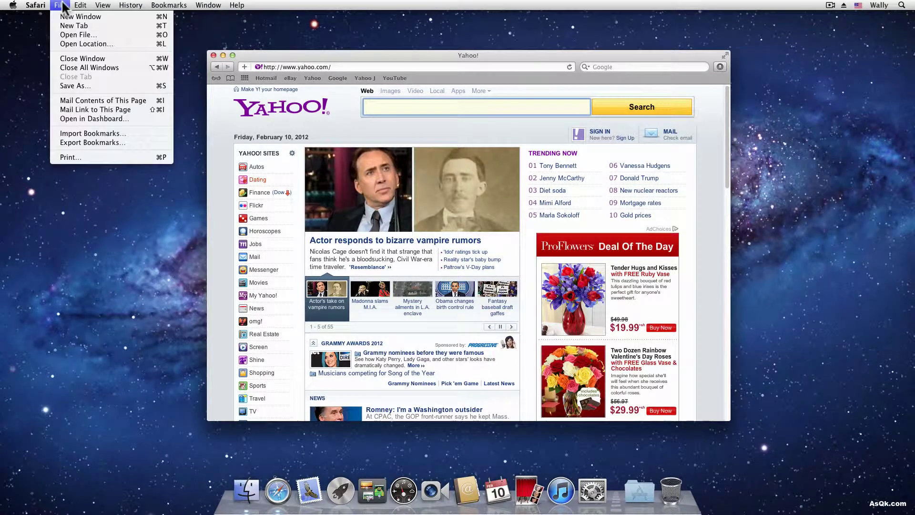
left_click(135, 118)
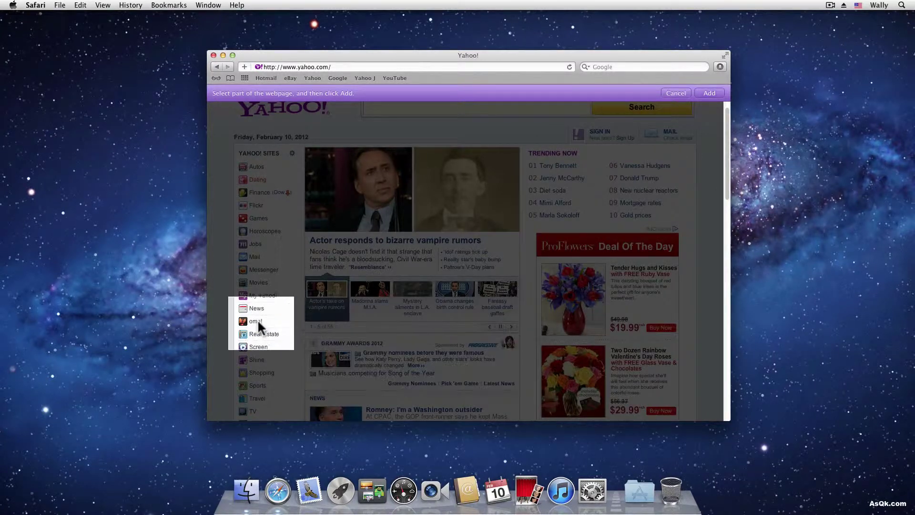
left_click(358, 189)
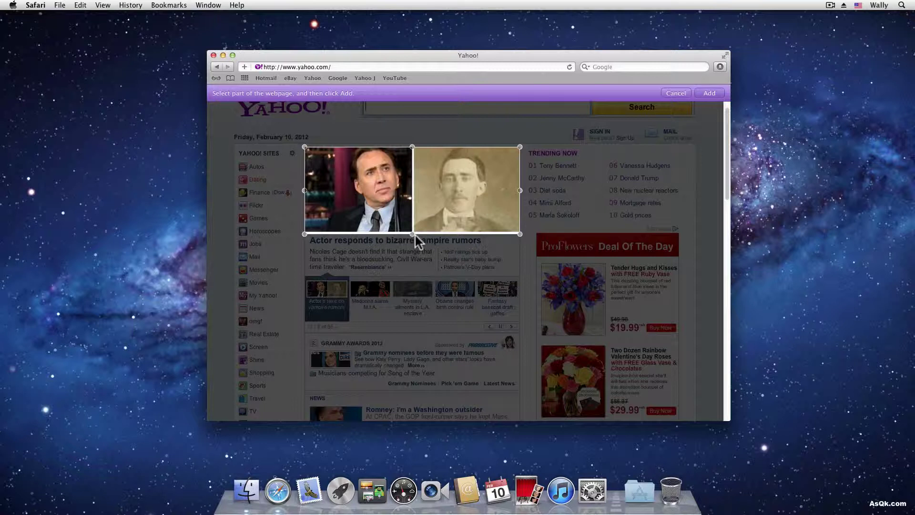
left_click_drag(413, 234, 410, 321)
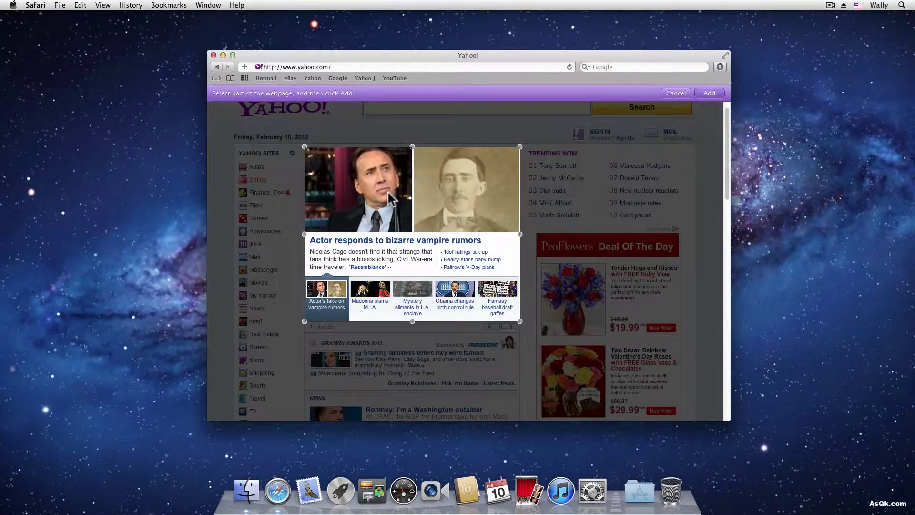
Add the Yahoo top-story clip to Dashboard and place it between the calculator and Anchorage clock
left_click(707, 93)
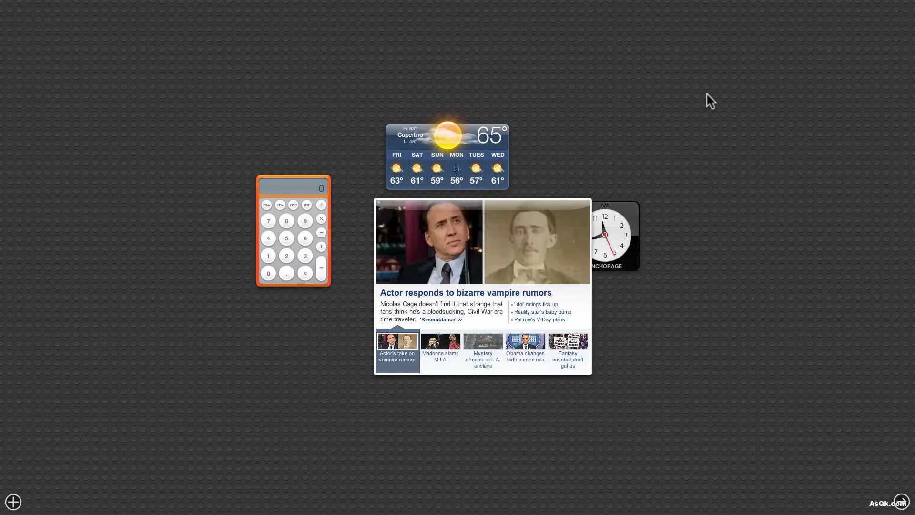
left_click_drag(482, 218, 447, 234)
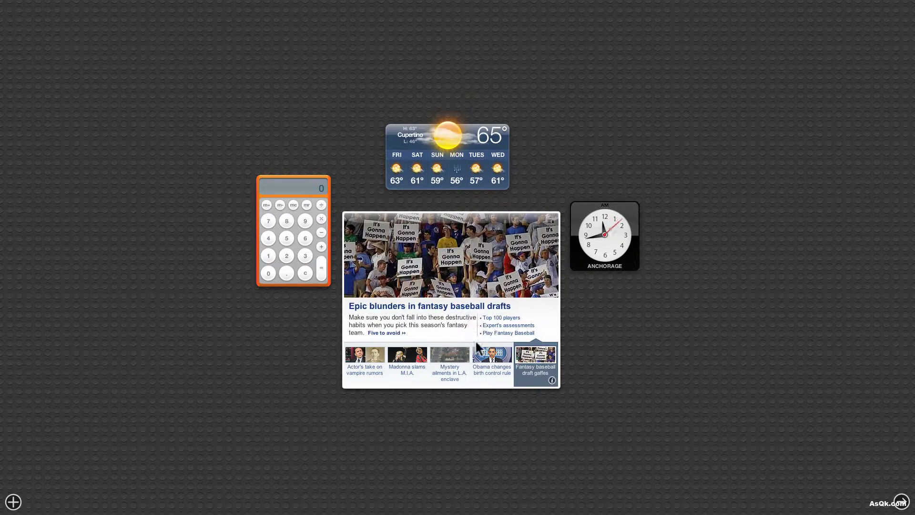
Open the contraception accommodation story from the clip's thumbnail in Safari and scroll through the article
left_click(490, 367)
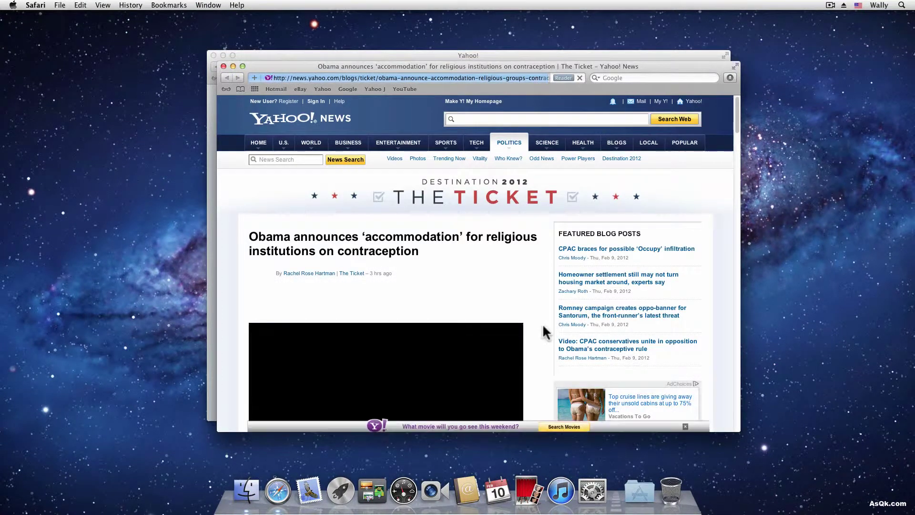
scroll(539, 320, "down", 3)
scroll(545, 326, "down", 10)
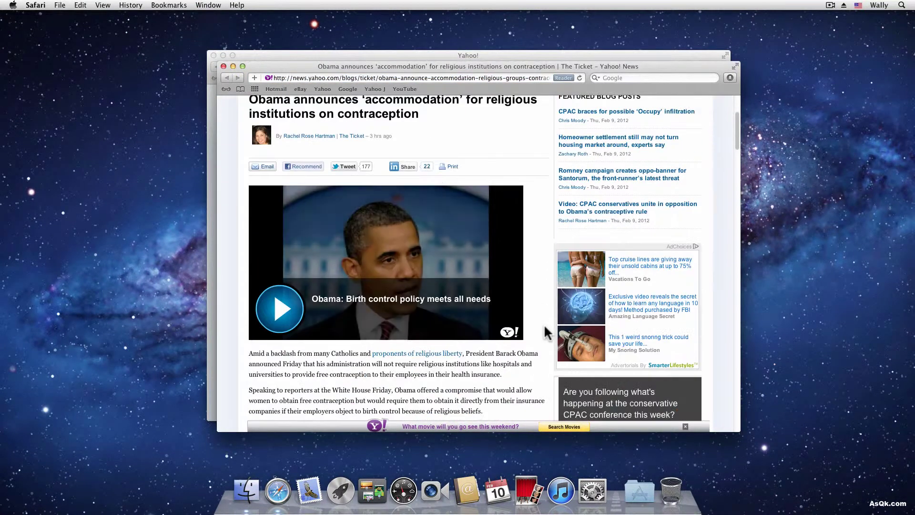
scroll(544, 327, "down", 12)
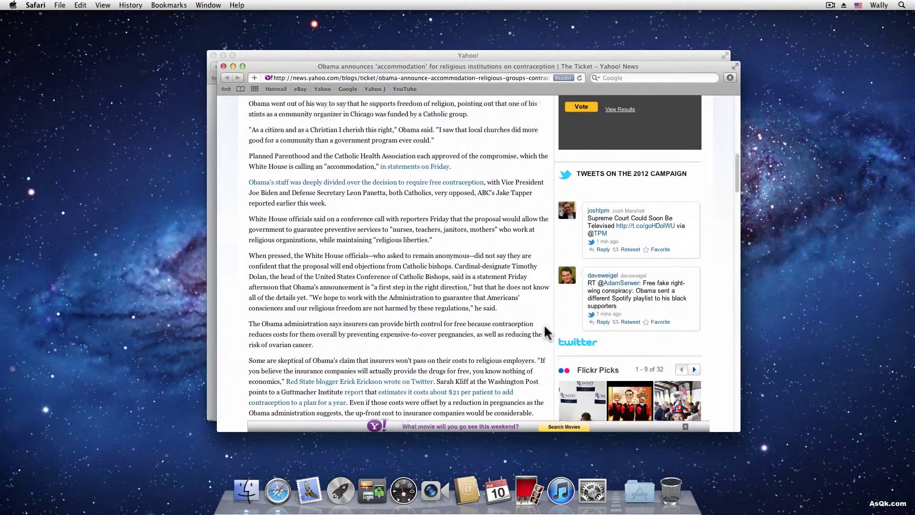